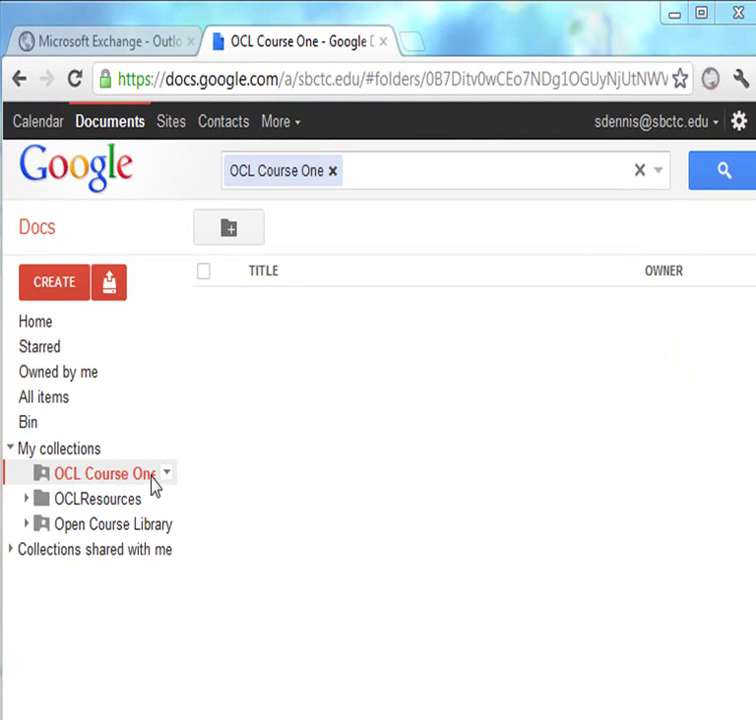
- Create a sub-collection named 'Learning Activities' under OCL Course One, correcting a typo in the name
click(167, 475)
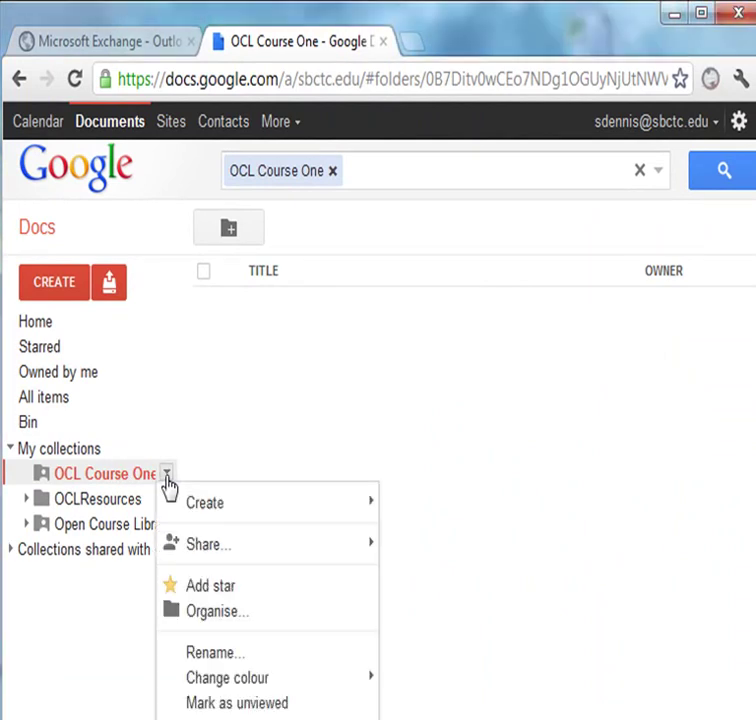
mouse_move(230, 502)
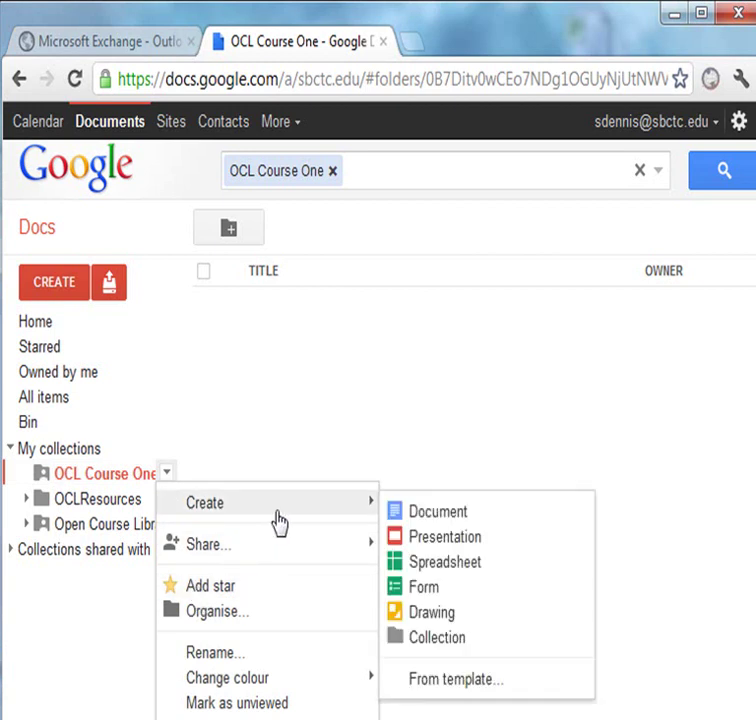
click(437, 640)
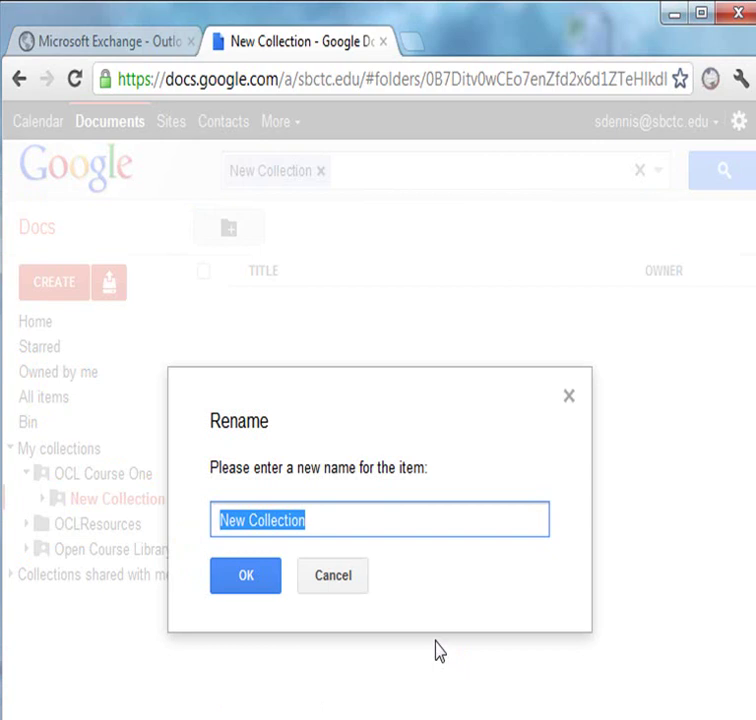
text(L)
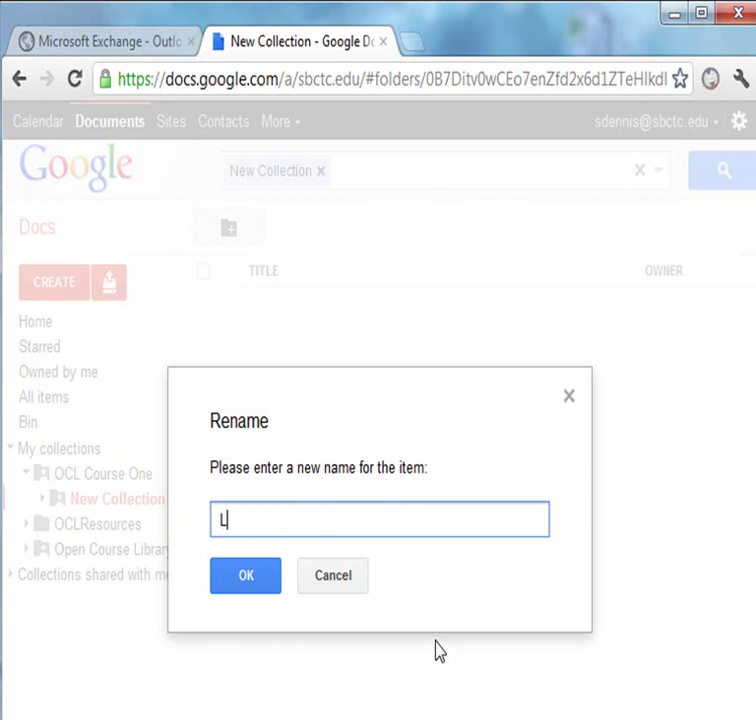
text(earning A)
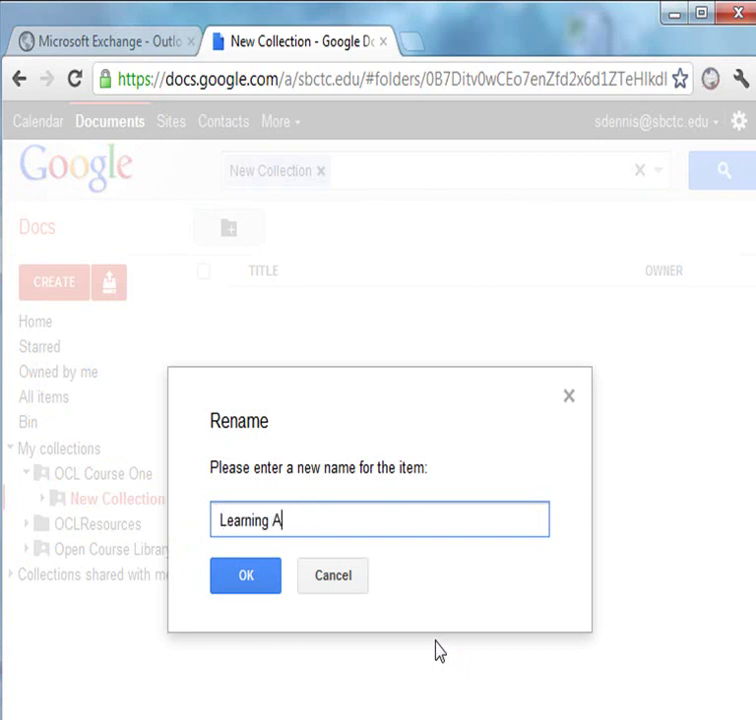
text(ctivitie)
key(BackSpace)
text(ies)
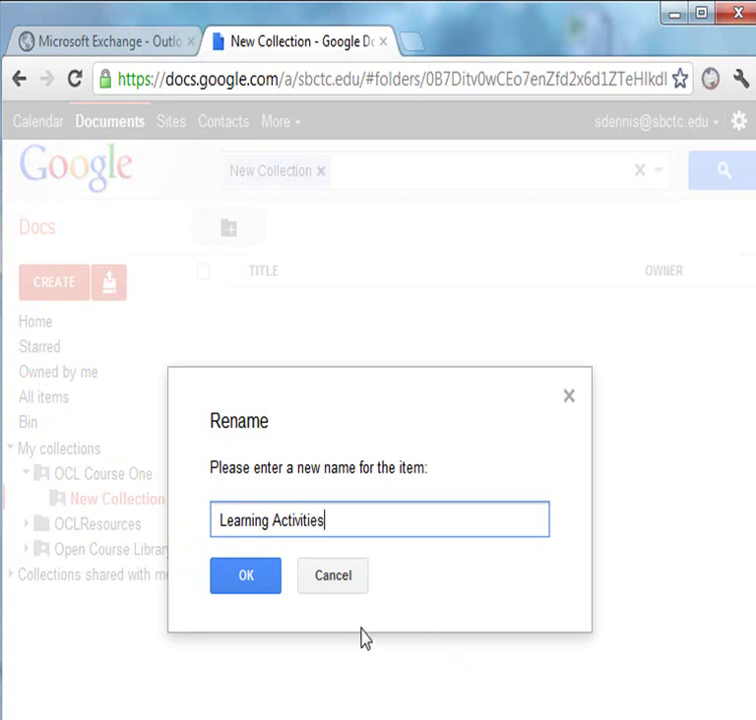
click(258, 590)
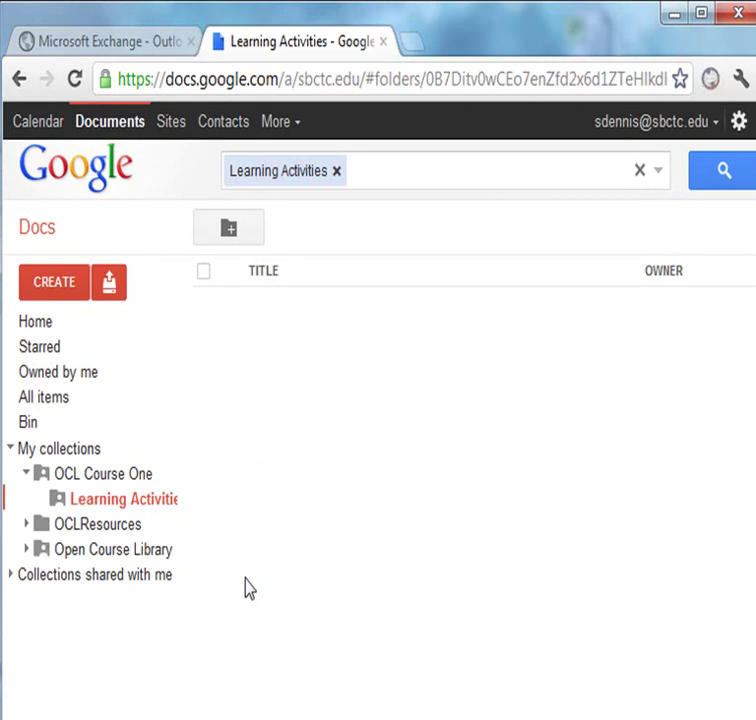
mouse_move(104, 473)
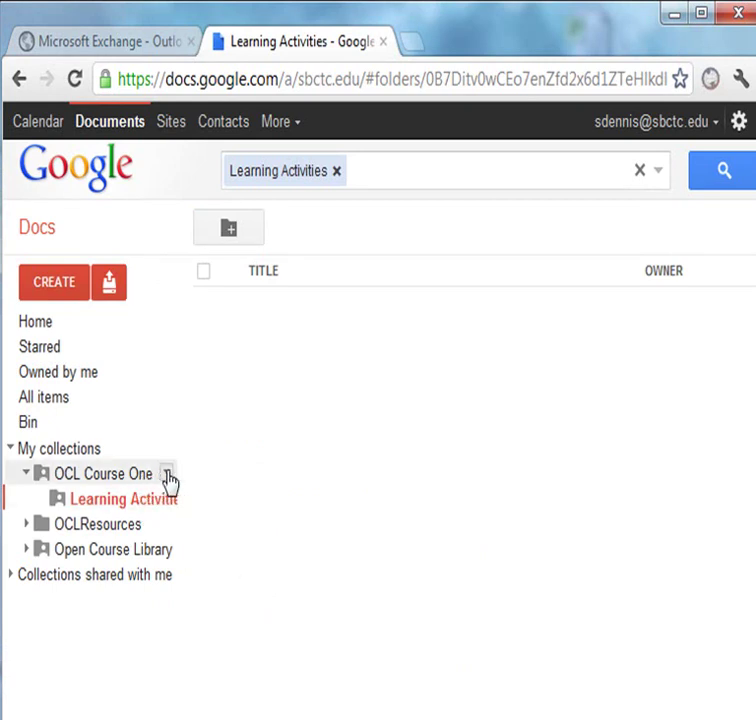
- Create a second sub-collection named 'SME Documents' under OCL Course One
click(168, 476)
mouse_move(205, 502)
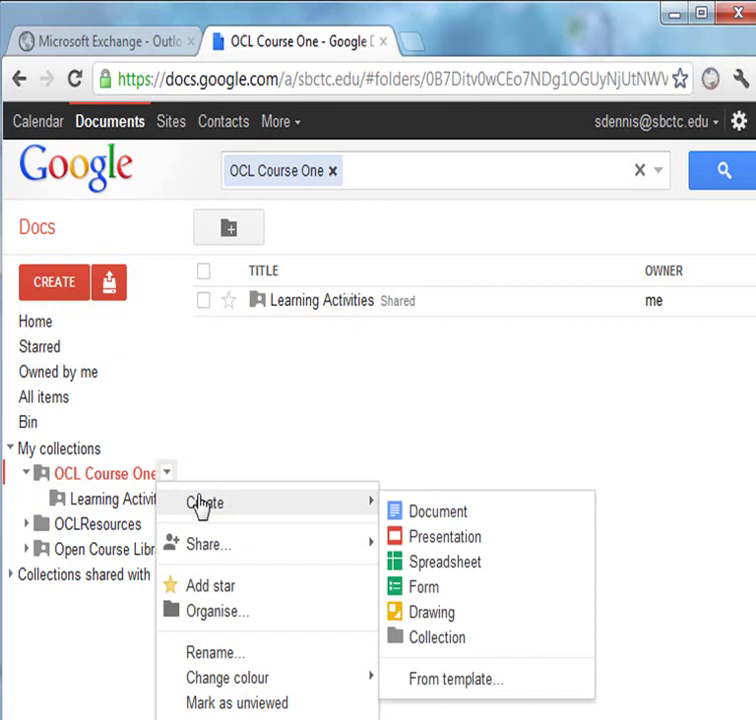
click(450, 640)
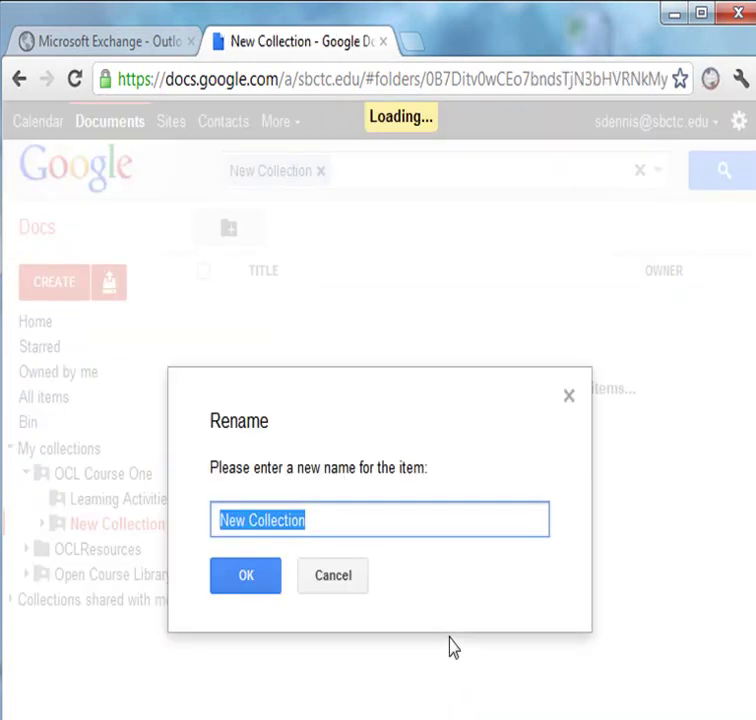
text(SME )
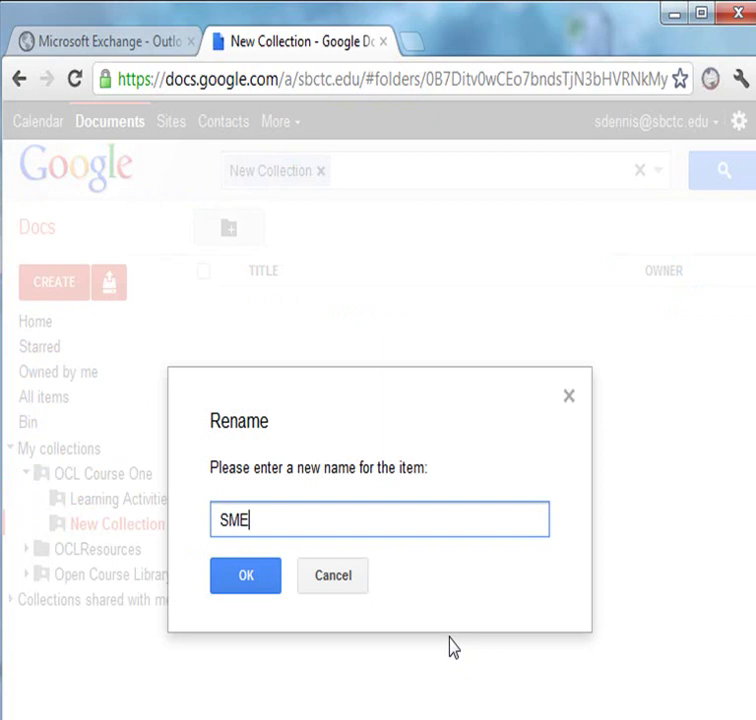
text(Docum)
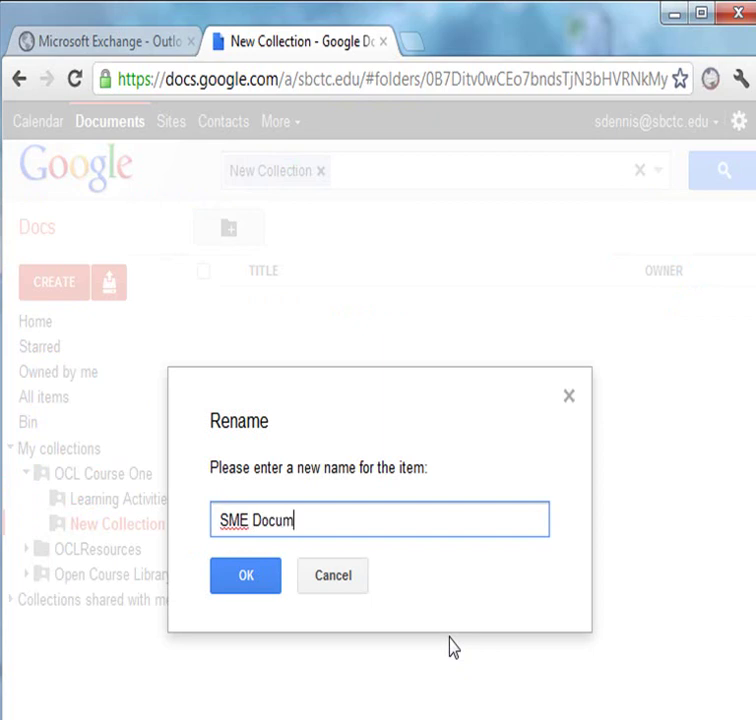
text(ents)
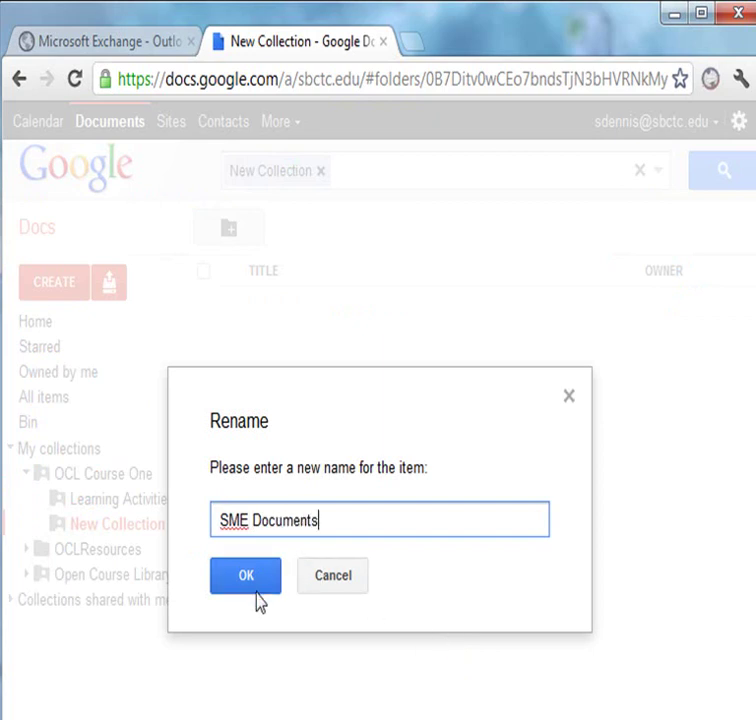
click(254, 588)
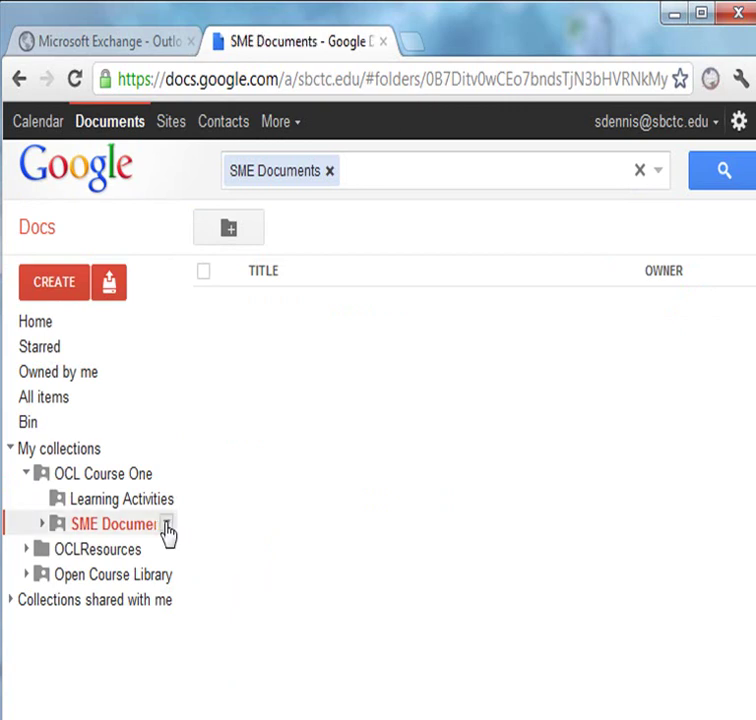
- Create a 'Phase One' collection nested inside SME Documents
click(166, 527)
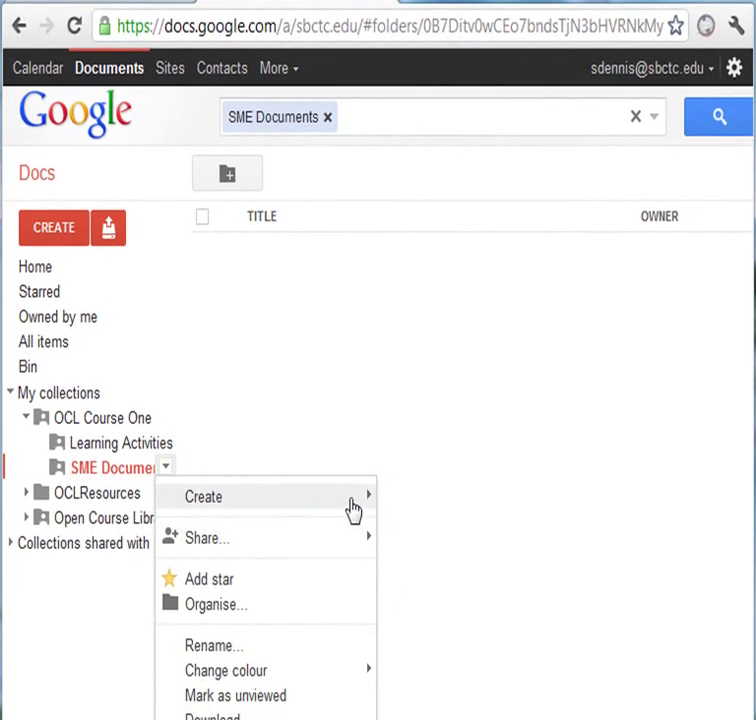
click(411, 636)
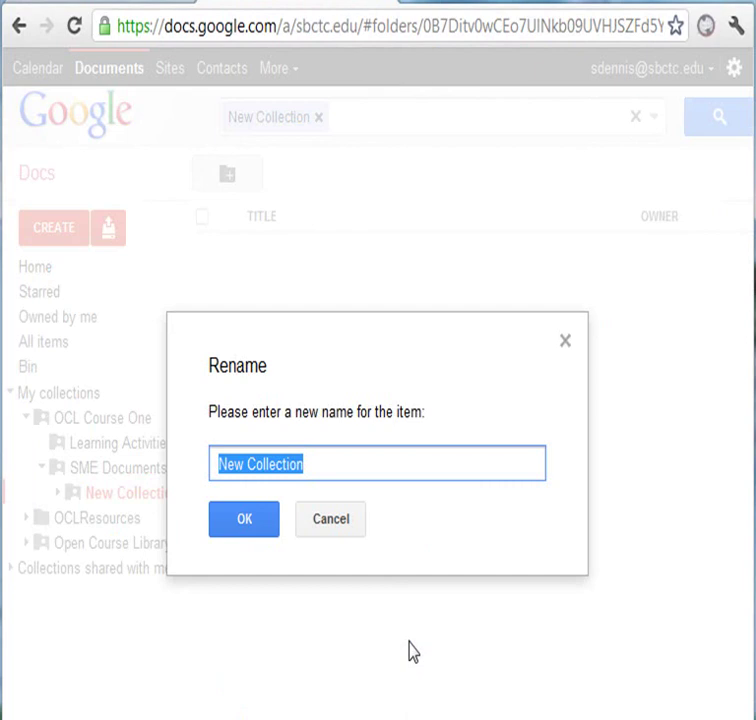
text(Phase )
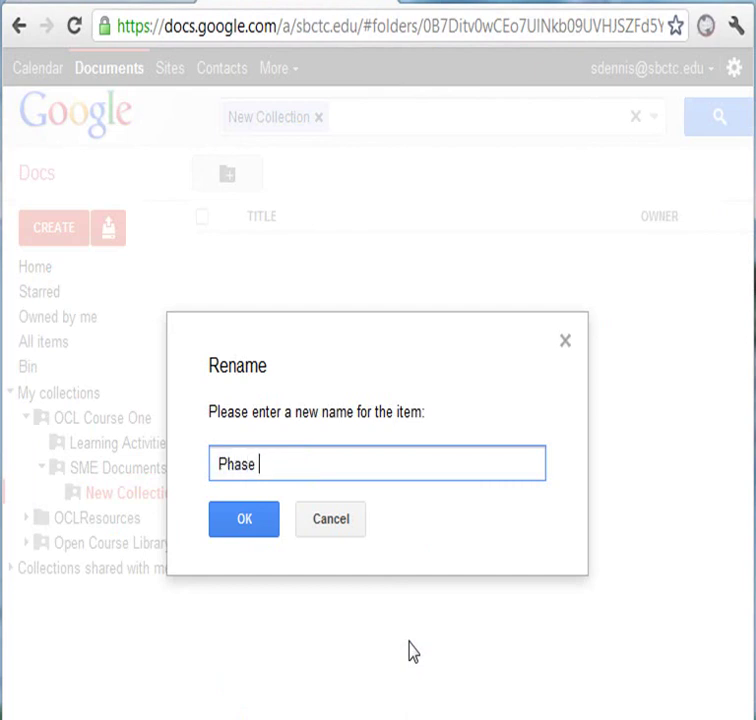
text(One)
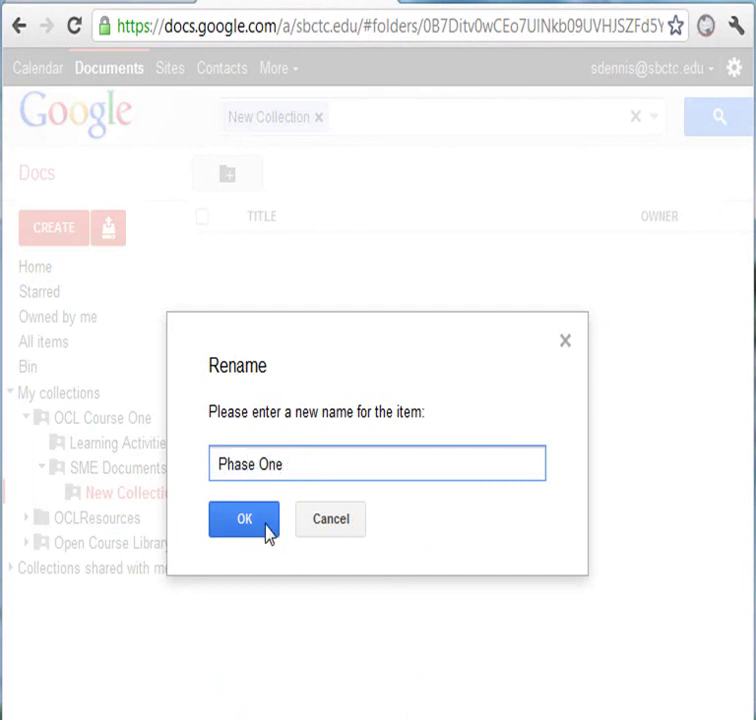
click(264, 526)
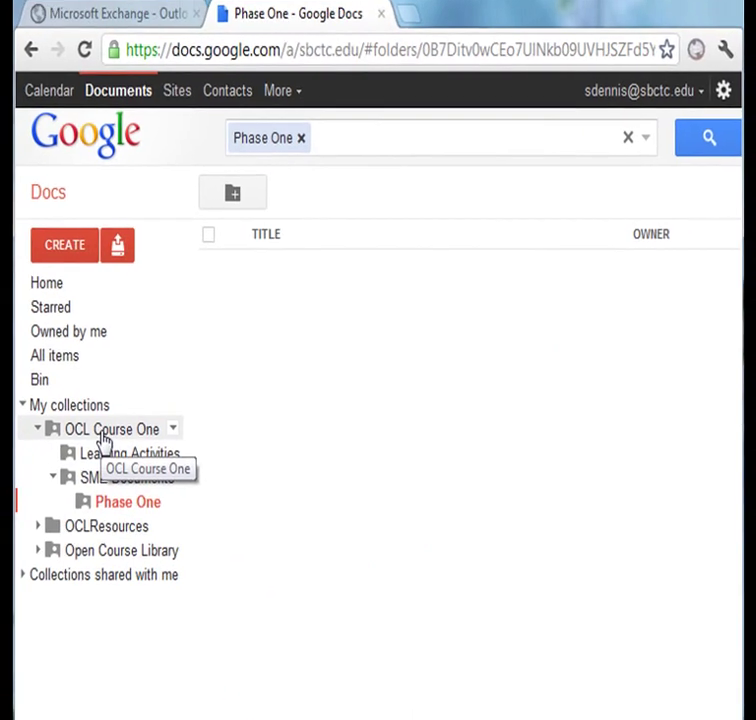
- View OCL Course One's contents, return Home, and drag the BIOL&260 Course Map over the collections
click(113, 450)
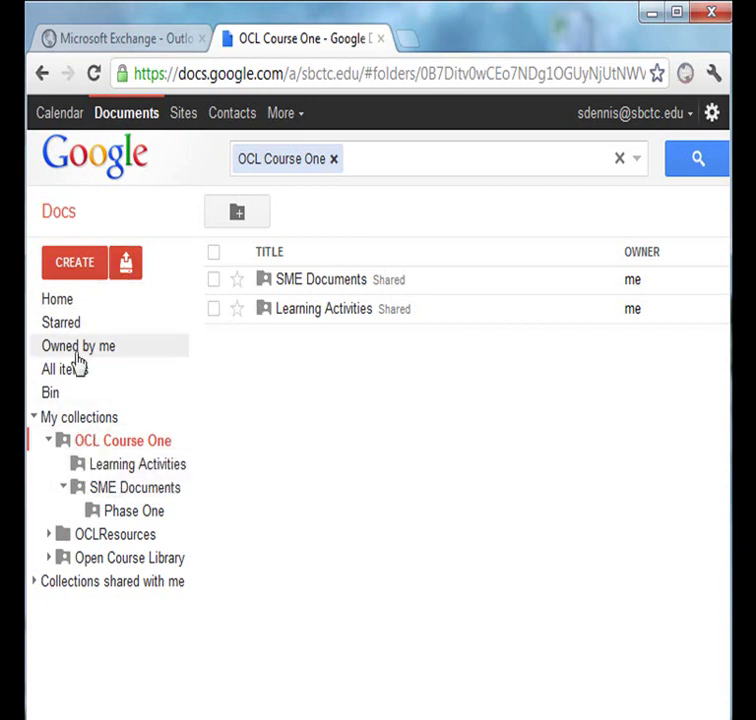
click(62, 302)
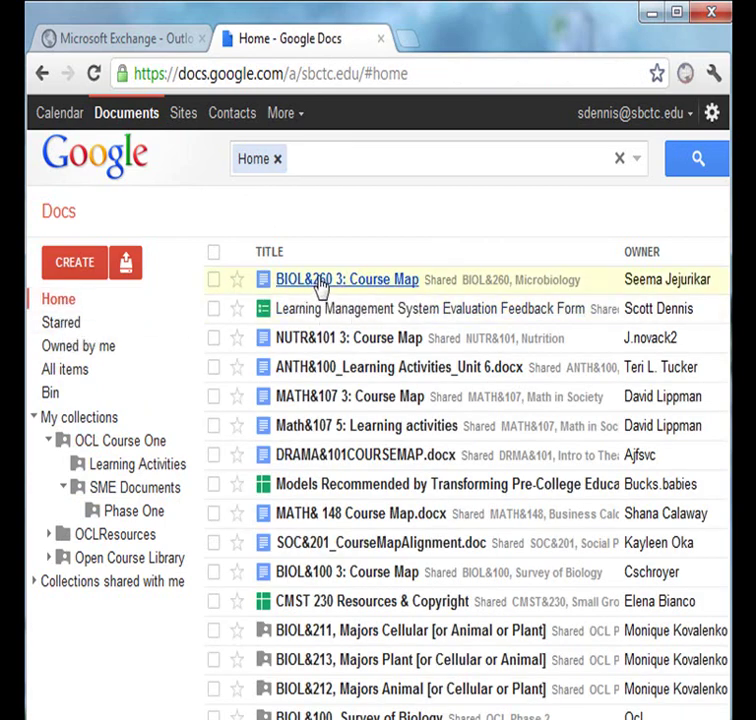
drag(321, 285, 130, 508)
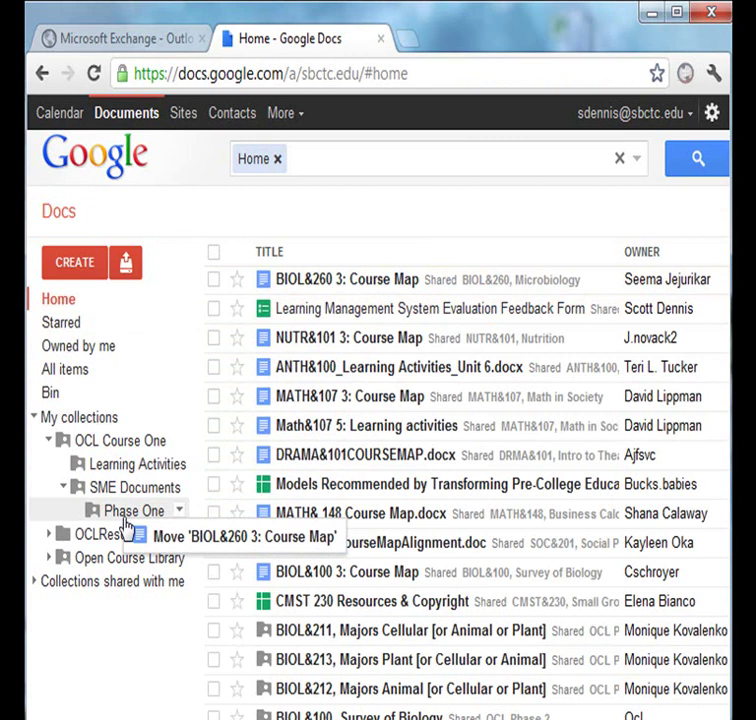
mouse_move(130, 508)
mouse_down()
mouse_move(145, 450)
mouse_move(311, 263)
mouse_up()
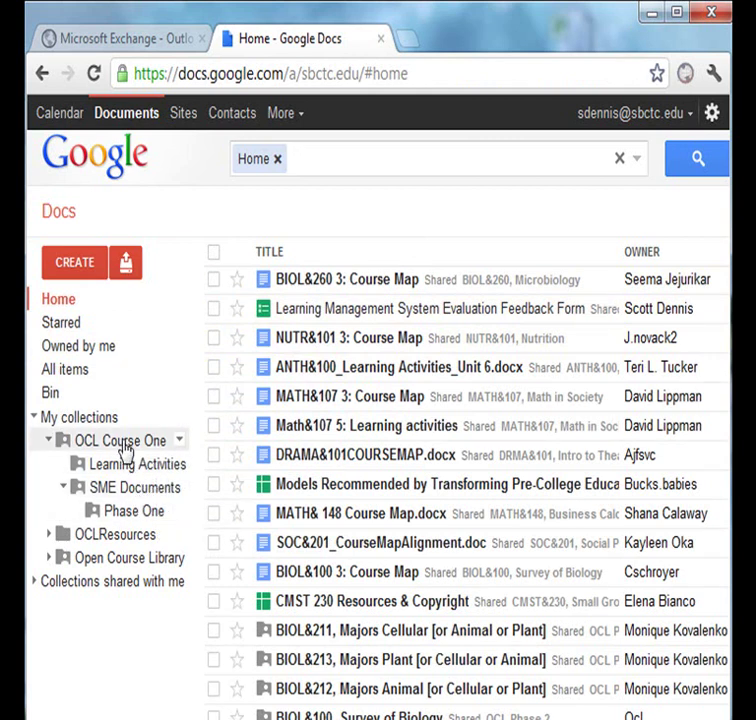
- Create a 'Course Objectives' document in OCL Course One containing 'Four', then close it
click(181, 441)
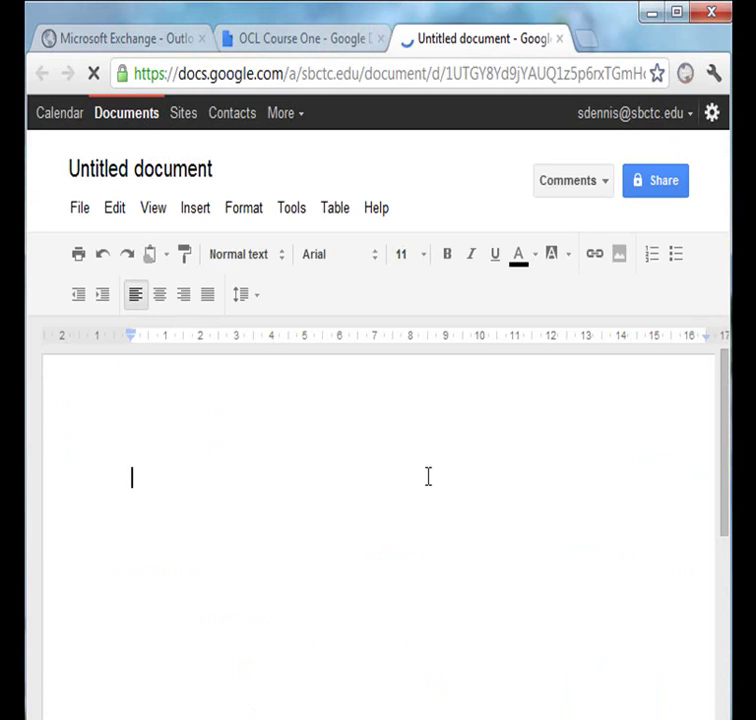
click(148, 183)
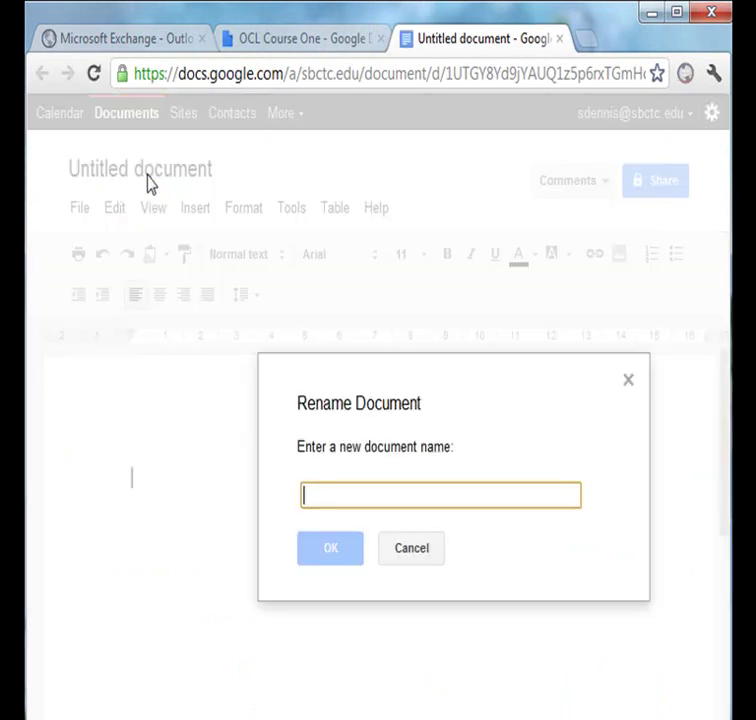
text(Course )
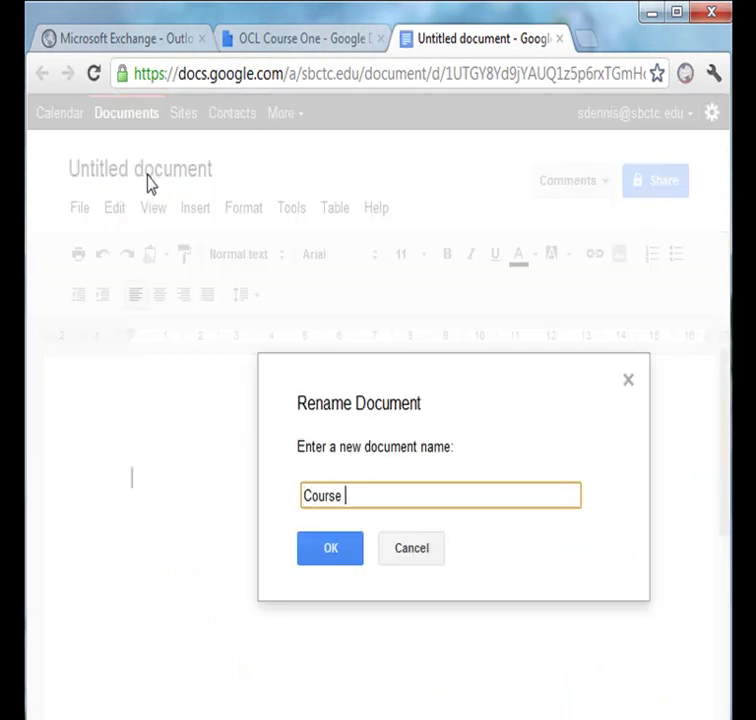
text(Objectiv)
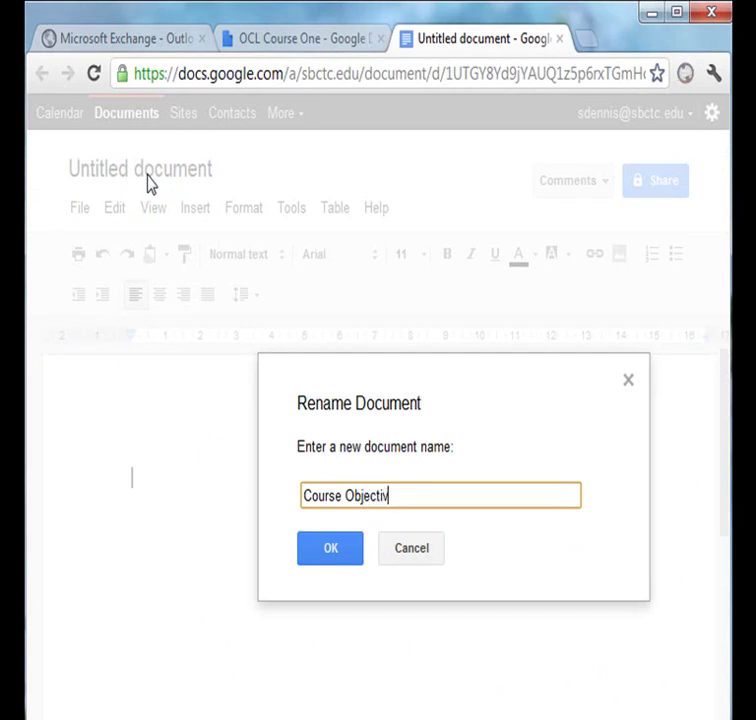
text(es)
click(308, 548)
text(F)
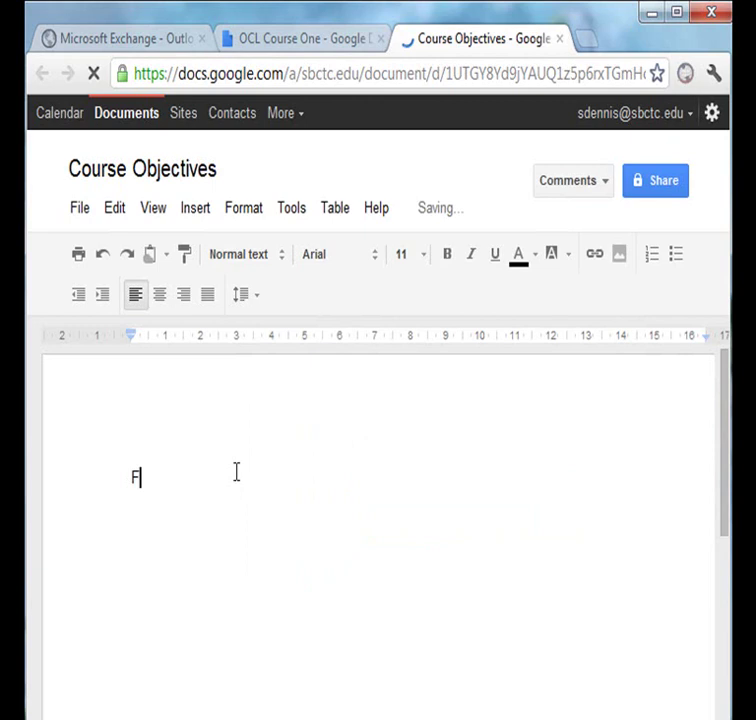
text(our)
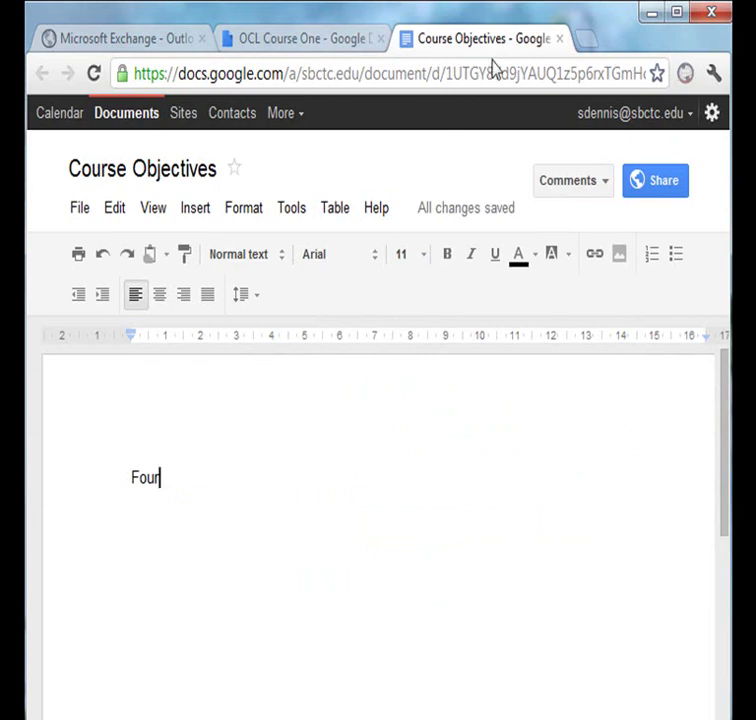
click(560, 39)
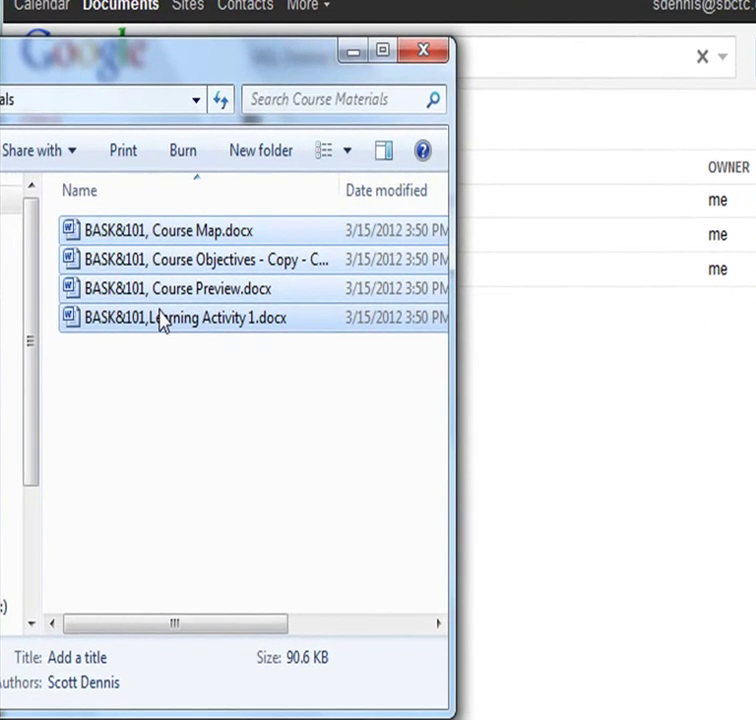
- Select the four BASK&101 docx files, Learning Activity 1 through Course Map, and drop them onto OCL Course One
click(163, 322)
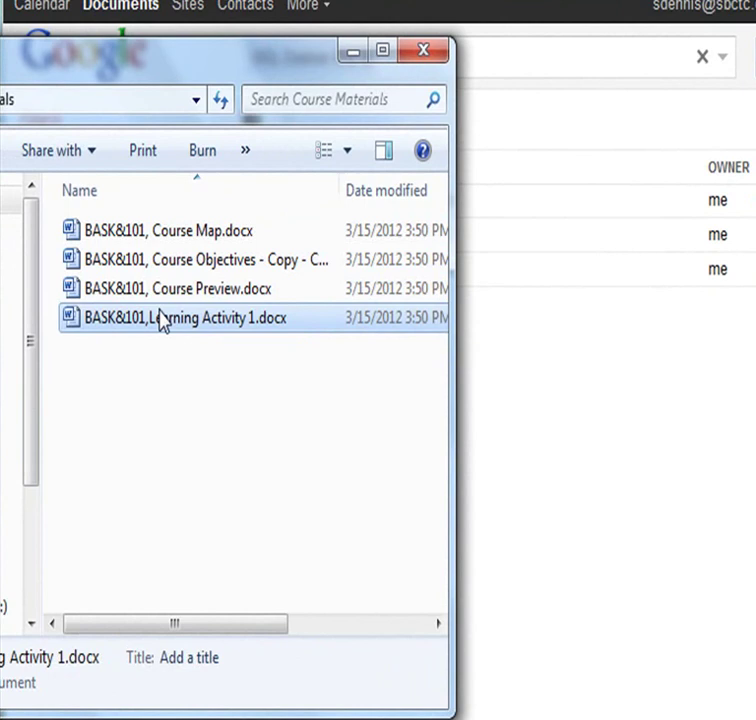
shift+click(126, 231)
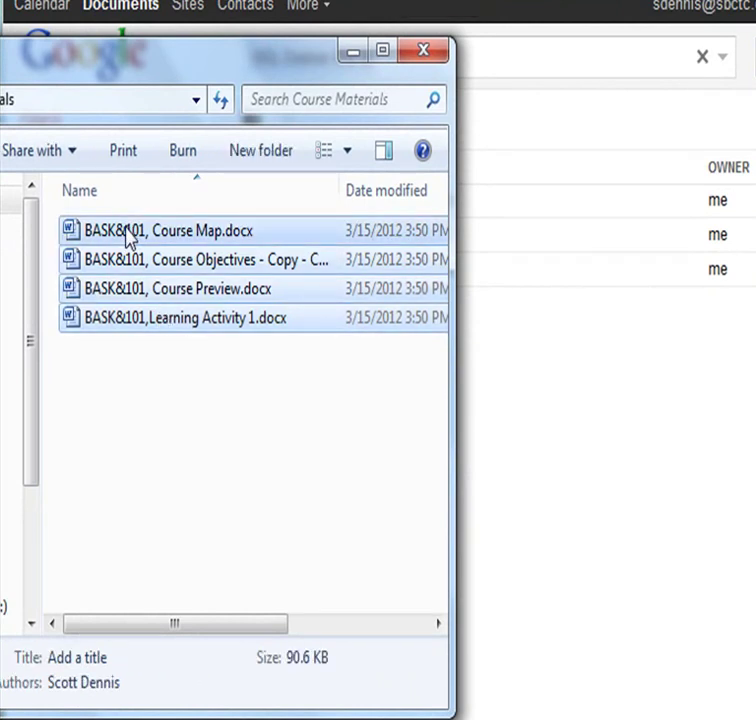
drag(126, 233, 597, 500)
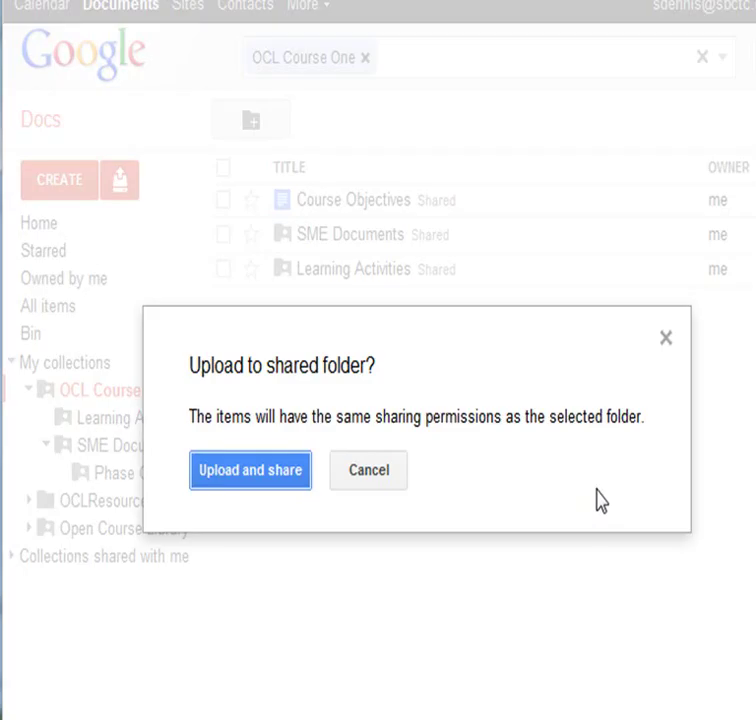
- Accept the shared-folder upload and start uploading the four files with conversion on
click(262, 482)
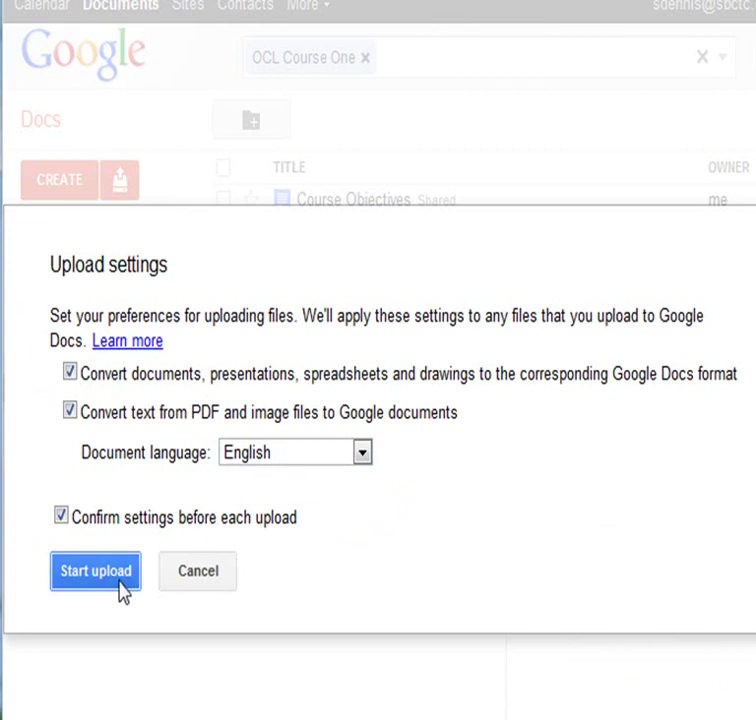
click(108, 582)
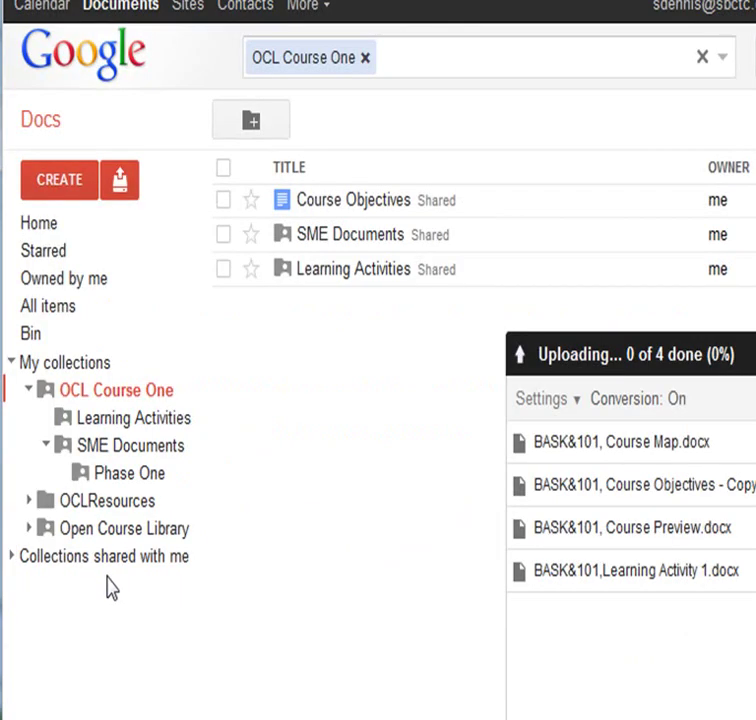